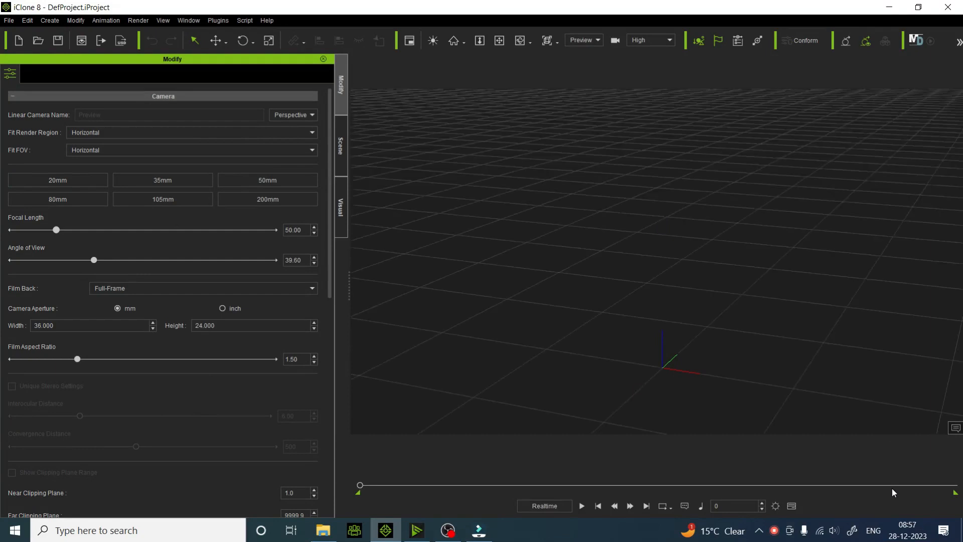
# Step: Show the Content Manager and dock it together with the Modify, Scene and Visual panels
pyautogui.scroll(-3, 697, 185)
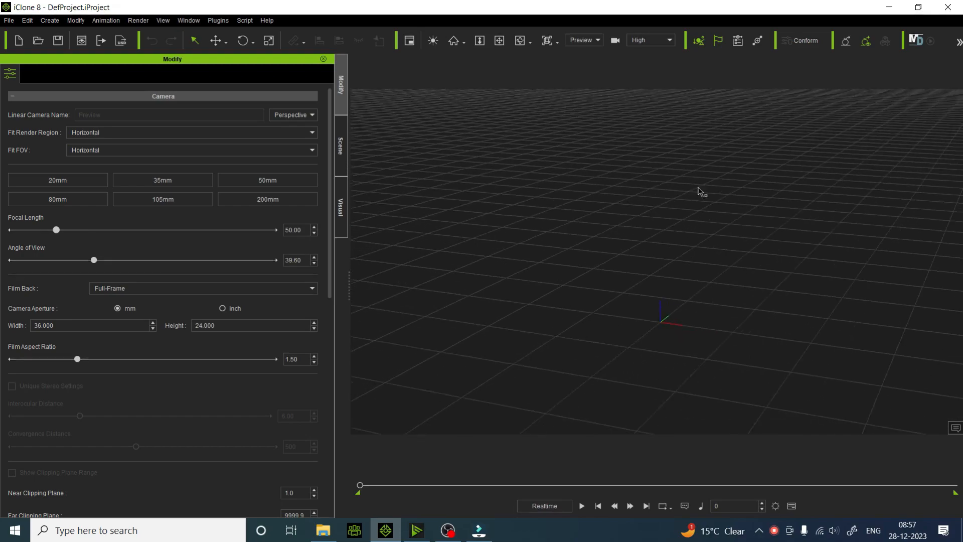
pyautogui.click(499, 43)
pyautogui.moveTo(634, 103); pyautogui.dragTo(631, 201)
pyautogui.moveTo(642, 229); pyautogui.dragTo(451, 237, button='right')
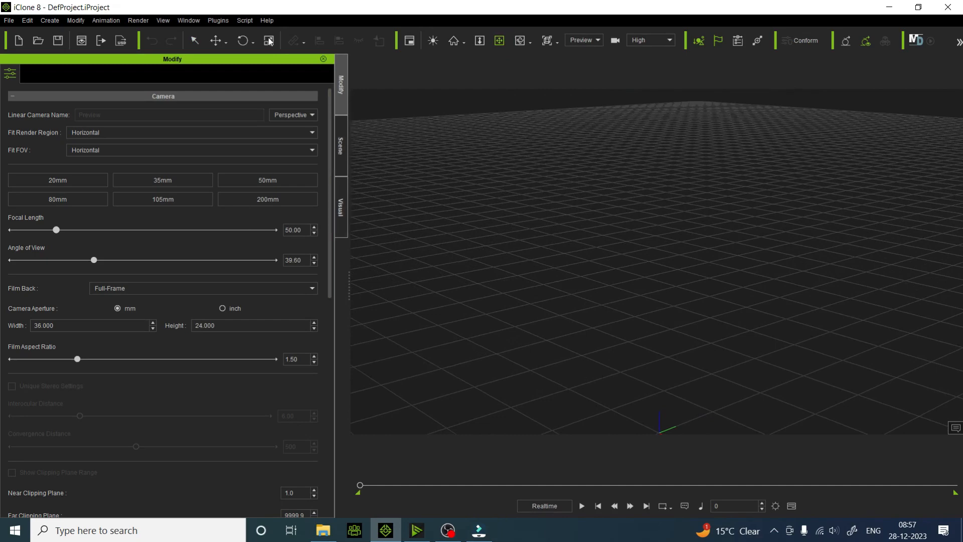
pyautogui.click(188, 20)
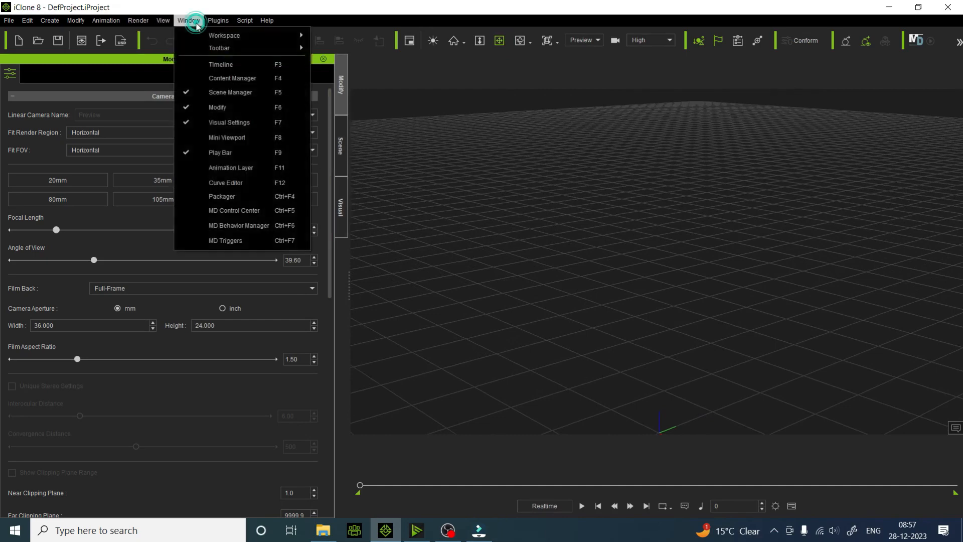
pyautogui.click(220, 78)
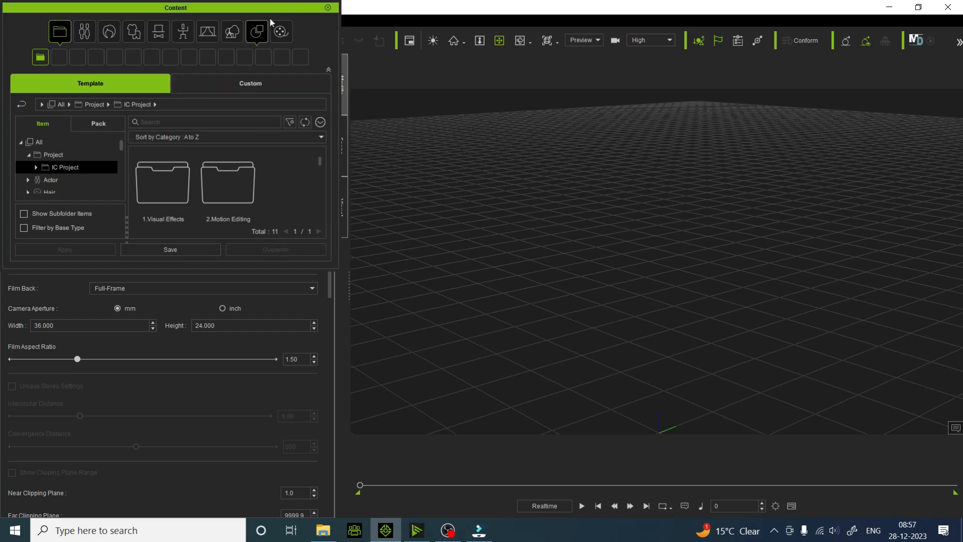
pyautogui.moveTo(248, 7); pyautogui.dragTo(239, 224)
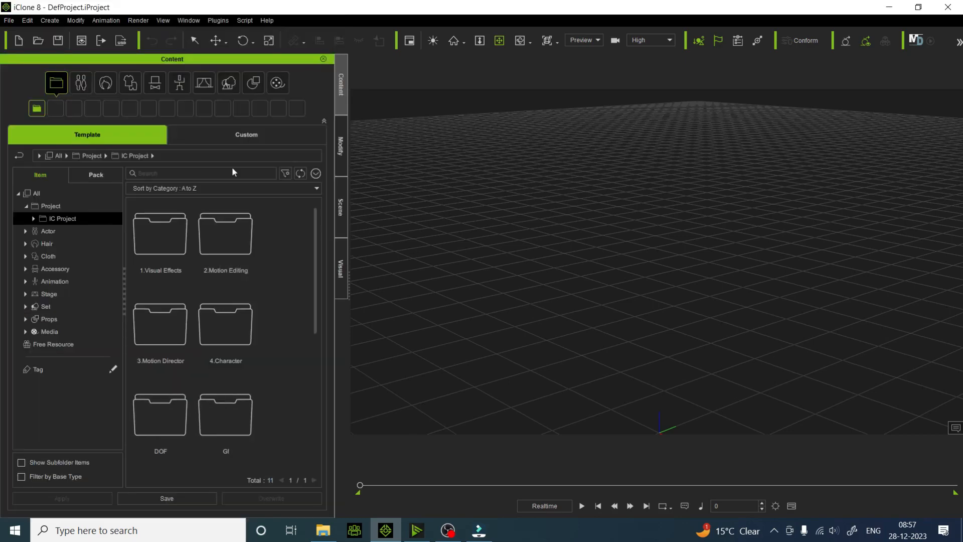
# Step: Browse the content templates to the 3D Blocks folder under Props
pyautogui.click(253, 84)
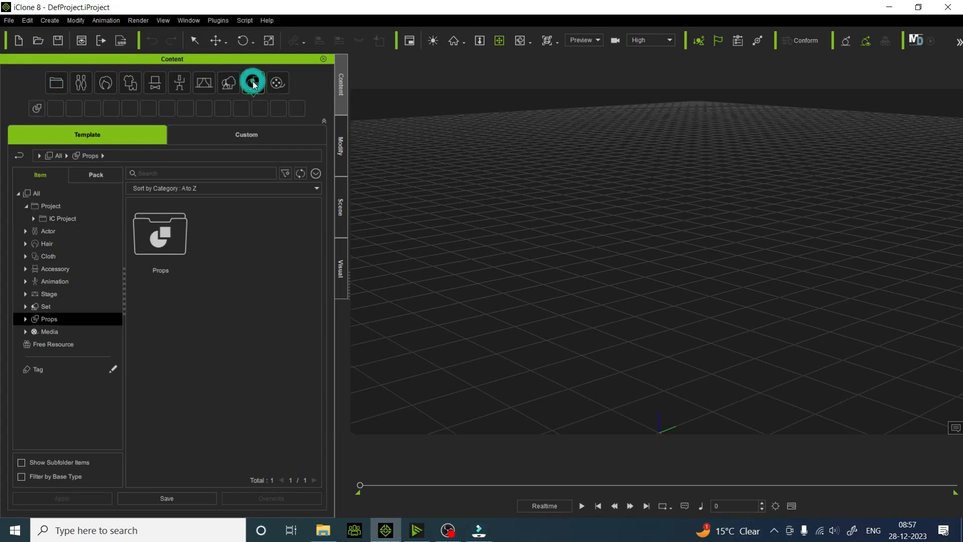
pyautogui.doubleClick(161, 236)
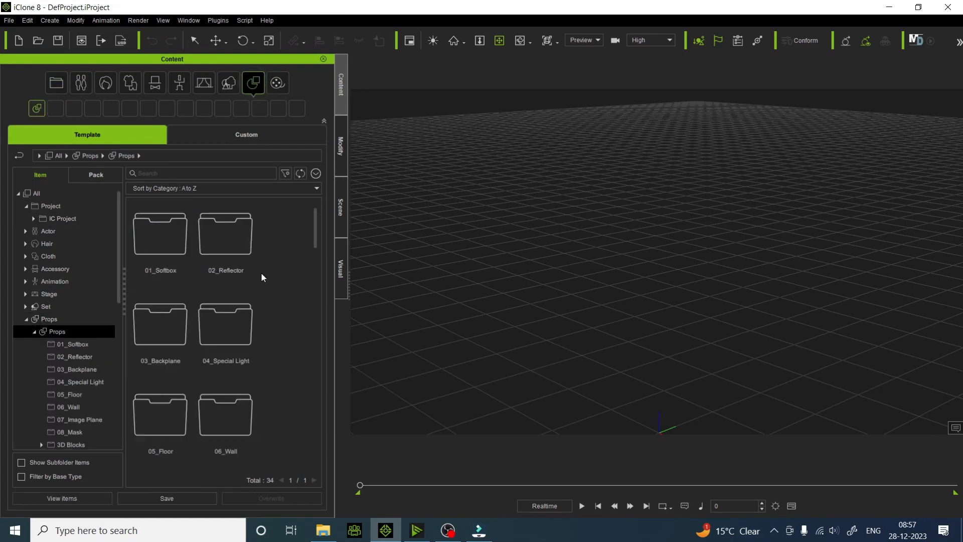
pyautogui.scroll(-2, 261, 275)
pyautogui.scroll(-4, 261, 283)
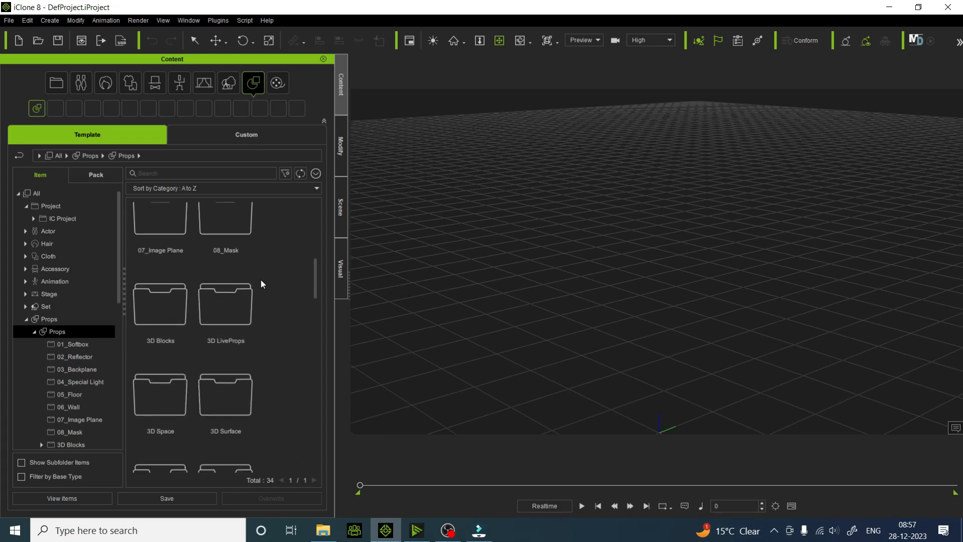
pyautogui.doubleClick(171, 311)
# Step: Add the Box_005 block to the scene, placing it on the ground grid
pyautogui.scroll(-1, 277, 308)
pyautogui.scroll(-8, 278, 309)
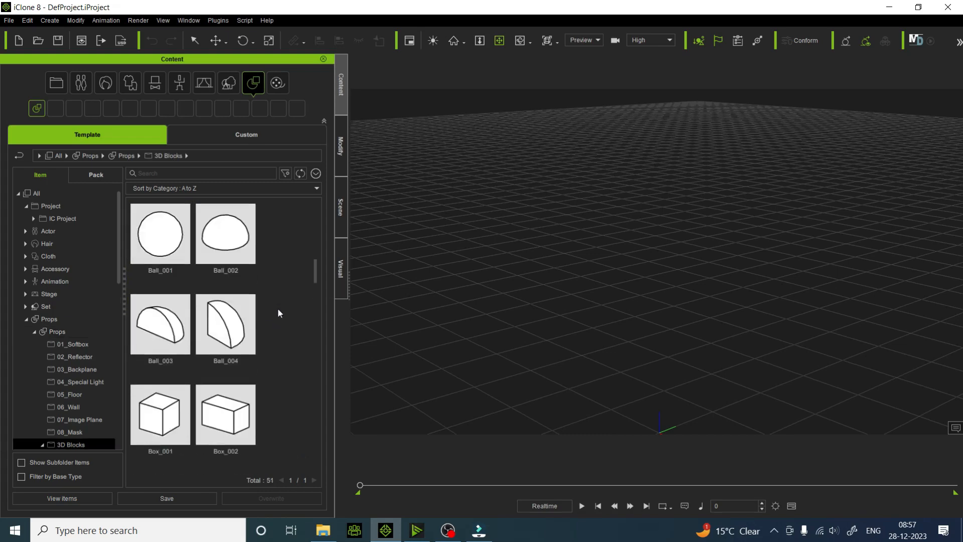
pyautogui.scroll(-1, 278, 311)
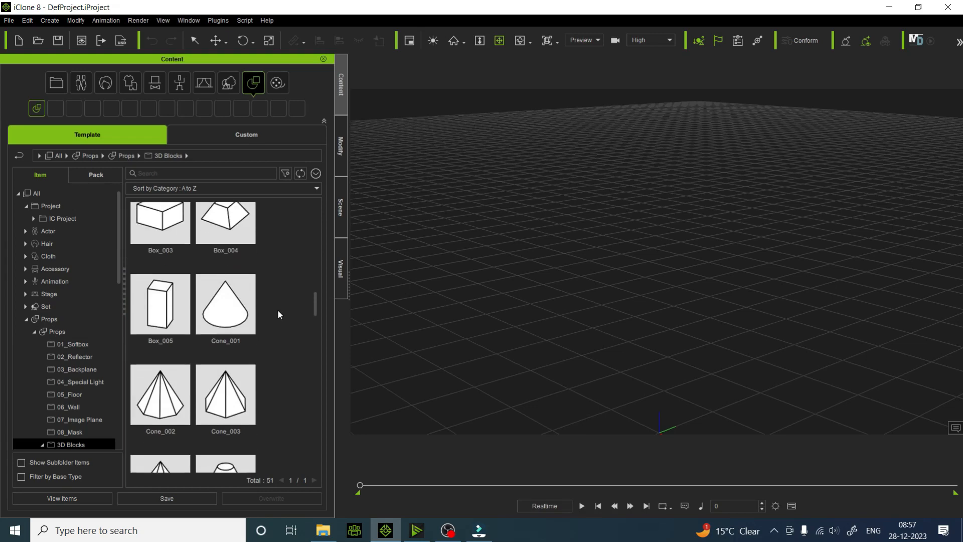
pyautogui.moveTo(161, 306); pyautogui.dragTo(540, 216)
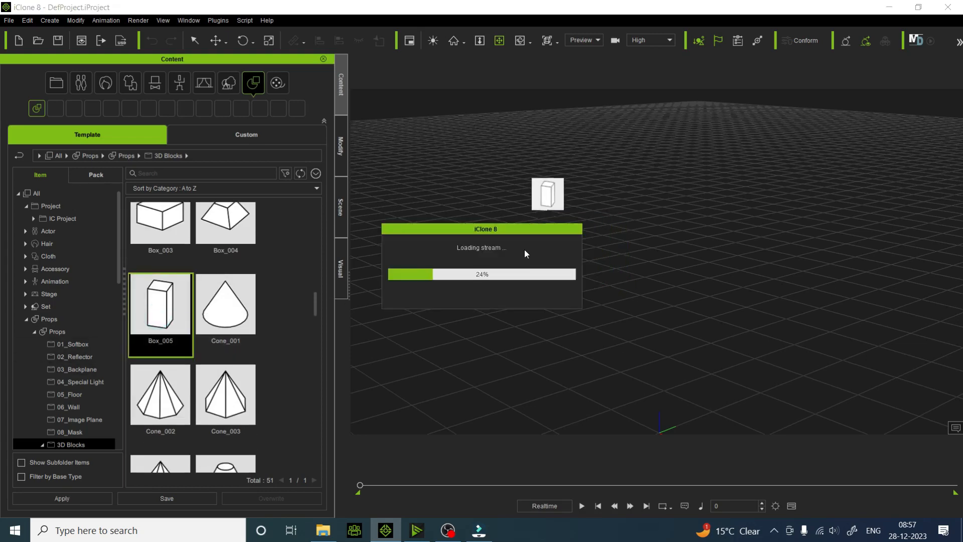
# Step: Duplicate the box with the Move tool until eight boxes stand scattered across the ground, and clear the selection
pyautogui.click(216, 40)
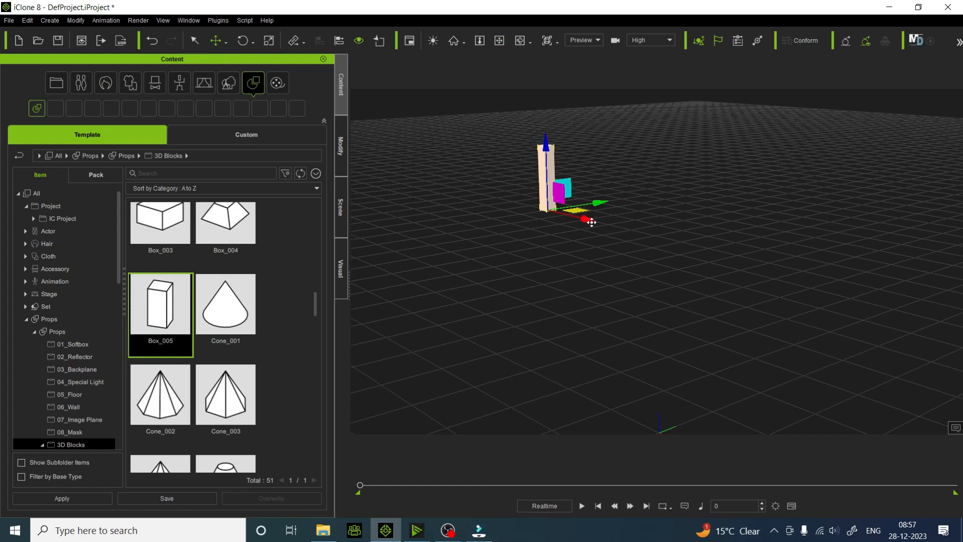
pyautogui.moveTo(587, 220); pyautogui.dragTo(711, 300)
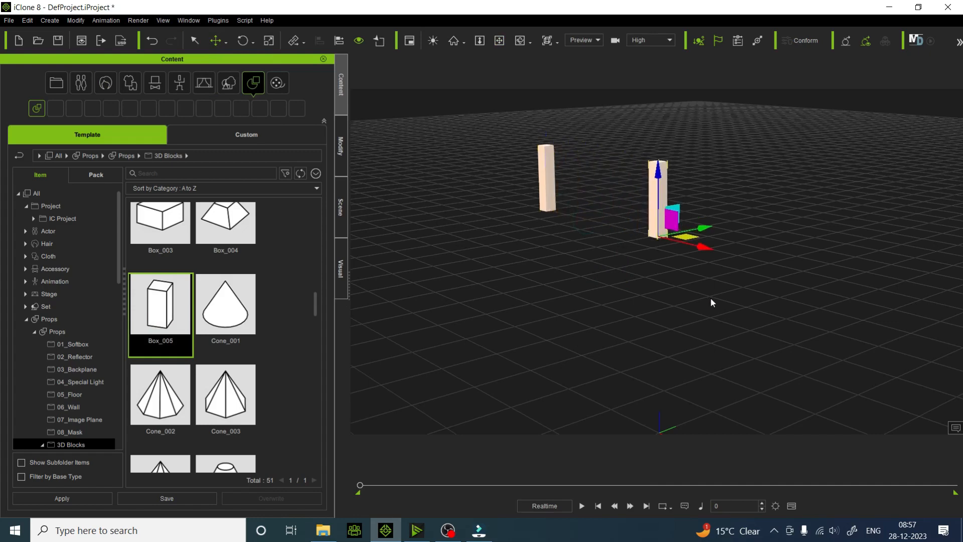
pyautogui.moveTo(702, 226); pyautogui.dragTo(796, 243)
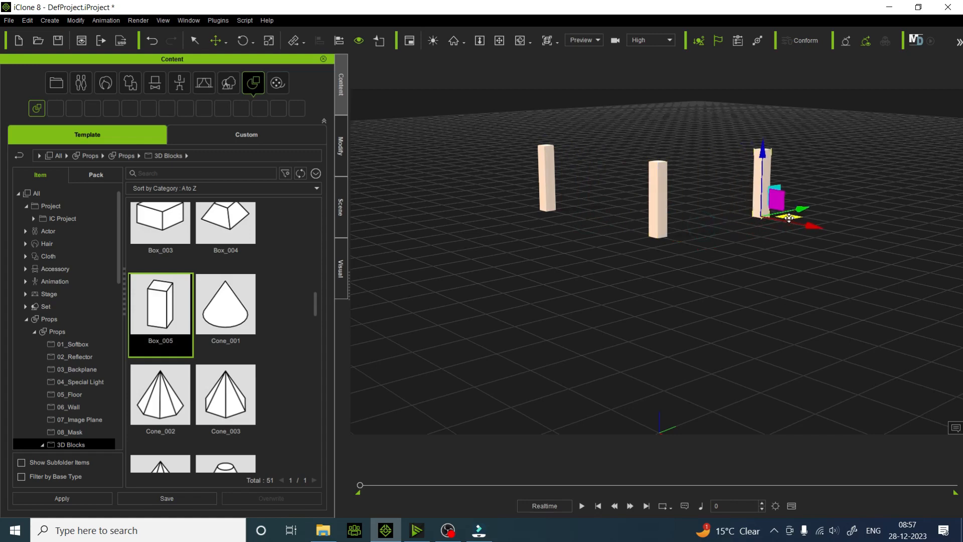
pyautogui.moveTo(791, 216); pyautogui.dragTo(467, 161)
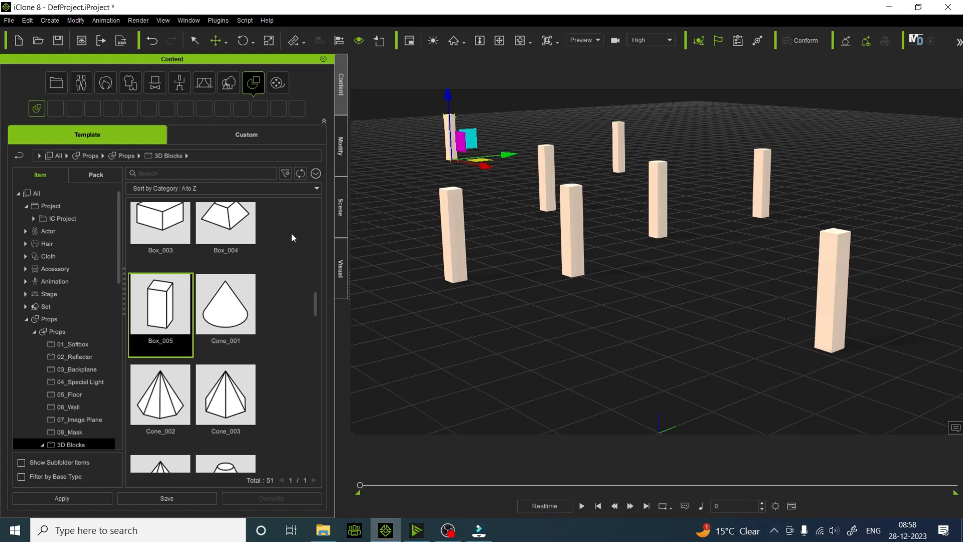
pyautogui.click(371, 210)
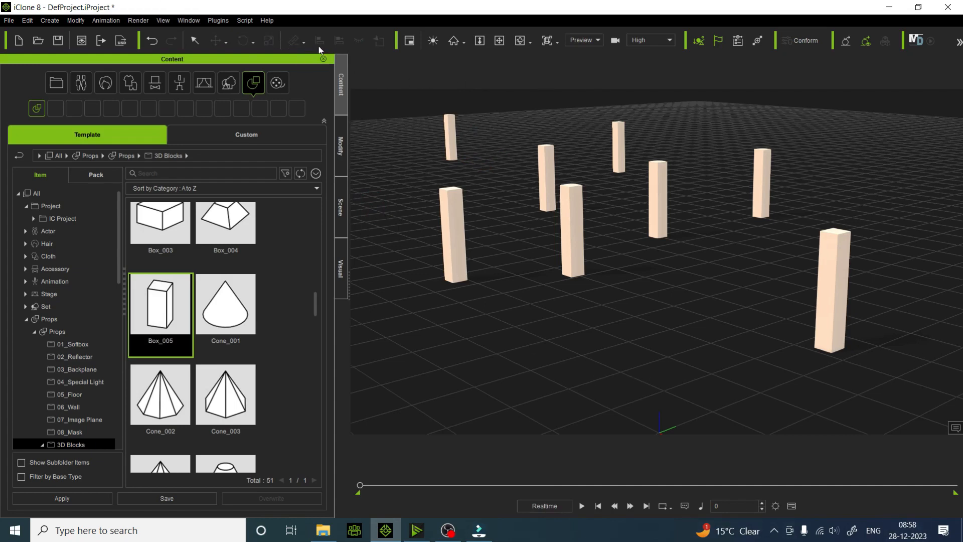
# Step: Switch to the top view and select all eight scattered boxes together
pyautogui.click(451, 133)
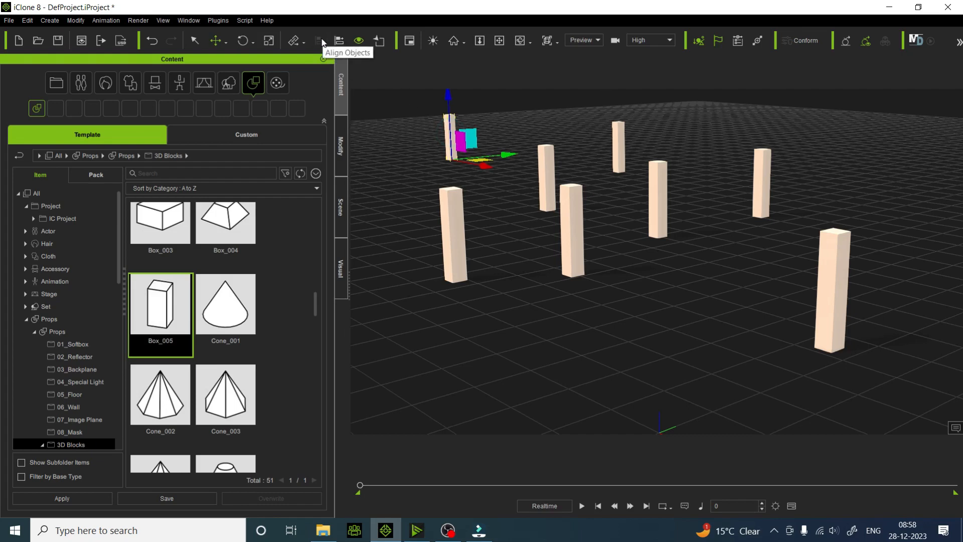
pyautogui.moveTo(646, 240); pyautogui.dragTo(688, 232, button='right')
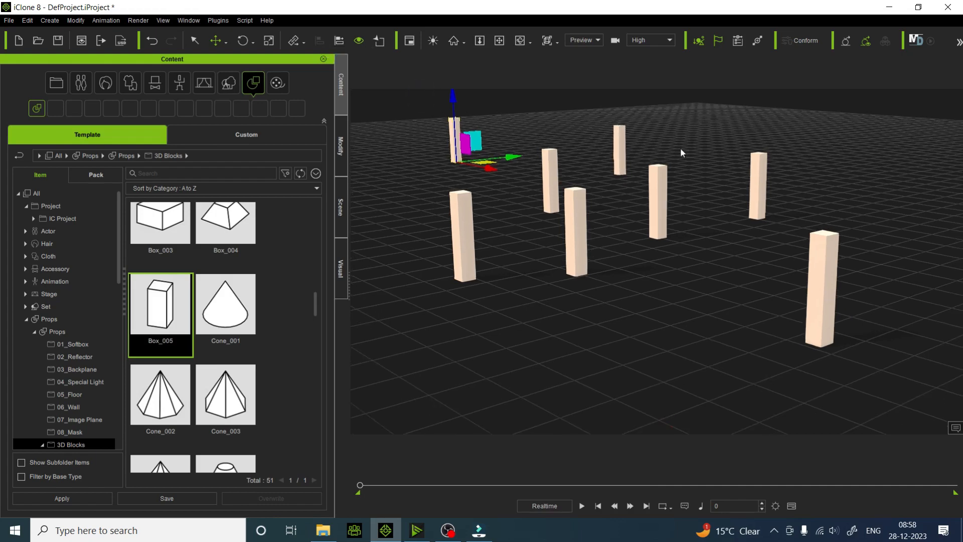
pyautogui.press('j')
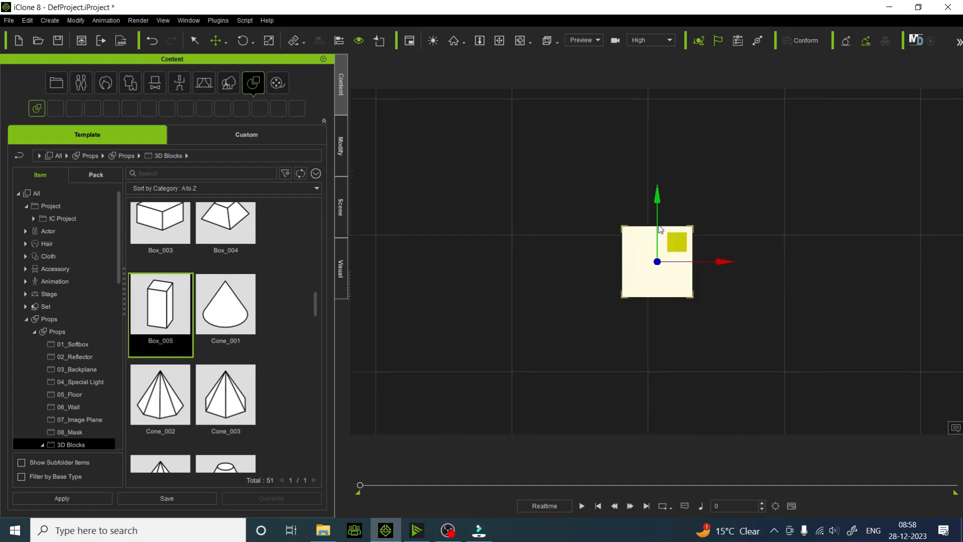
pyautogui.scroll(-1, 661, 226)
pyautogui.scroll(-5, 661, 230)
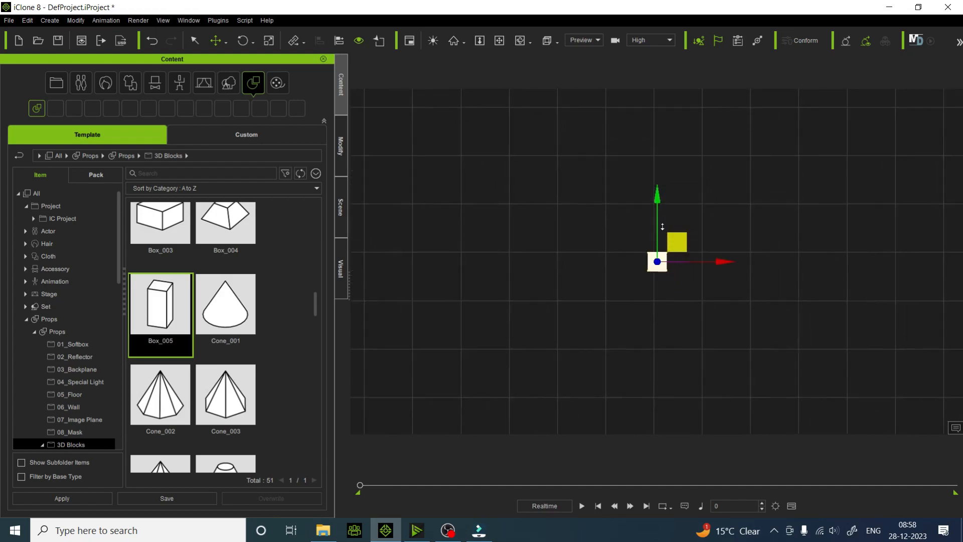
pyautogui.scroll(-4, 662, 226)
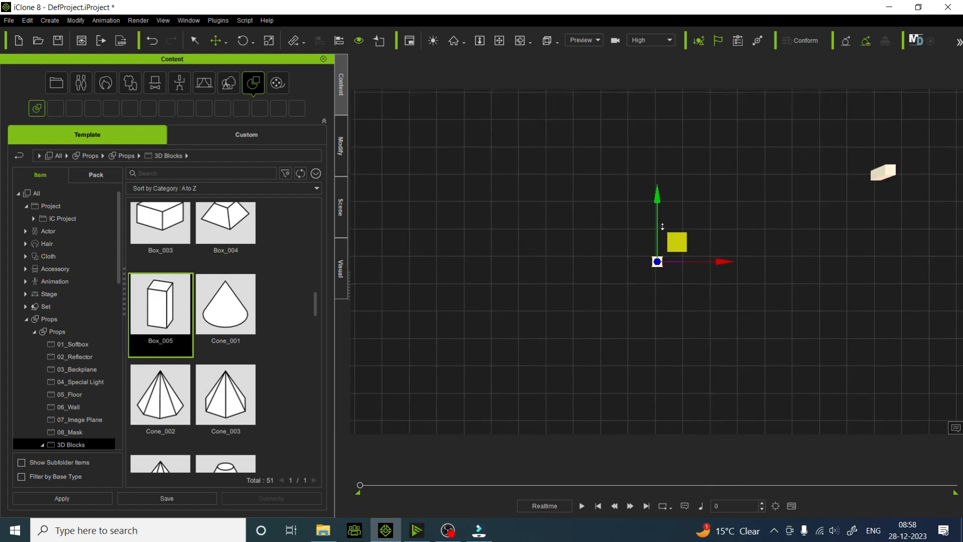
pyautogui.scroll(-1, 662, 226)
pyautogui.click(499, 41)
pyautogui.moveTo(853, 277); pyautogui.dragTo(671, 238)
pyautogui.scroll(-2, 669, 240)
pyautogui.scroll(-4, 669, 239)
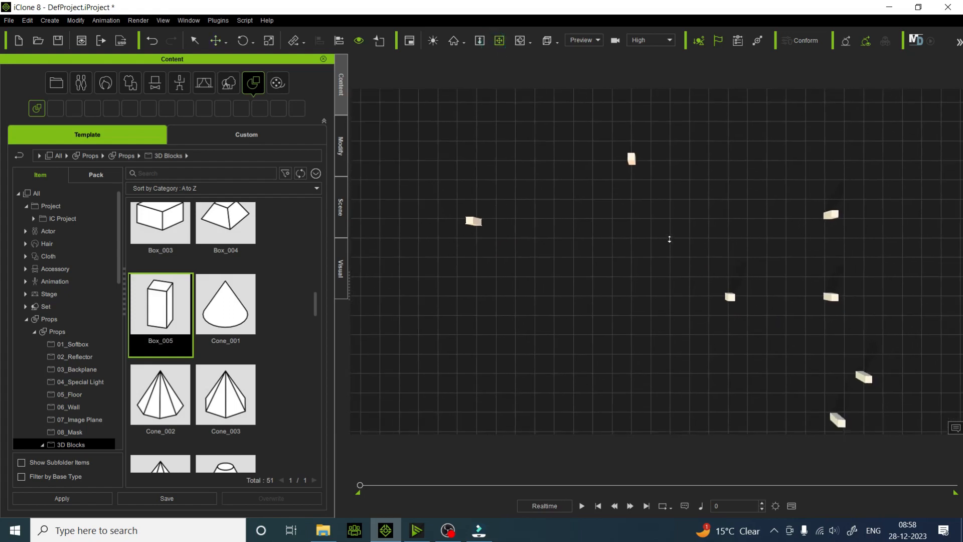
pyautogui.scroll(-3, 669, 240)
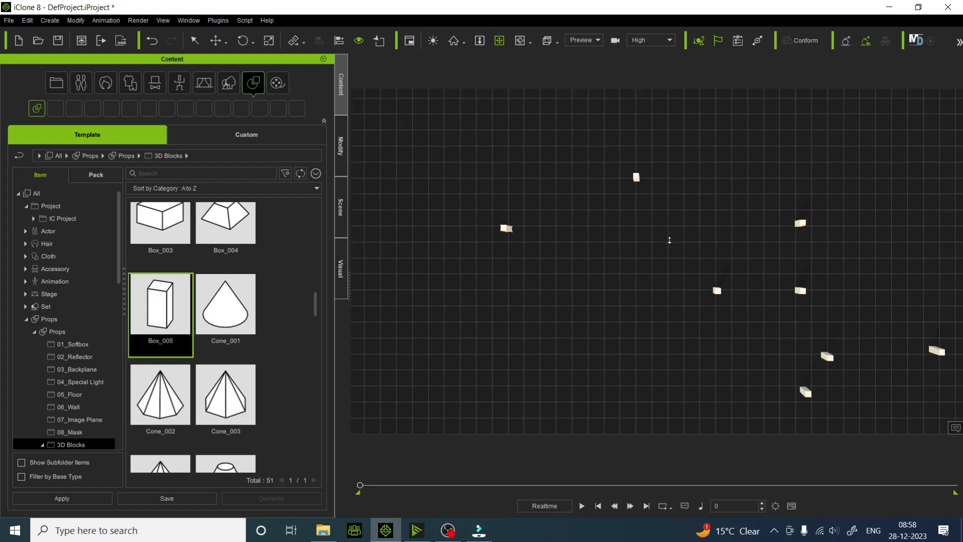
pyautogui.moveTo(768, 300); pyautogui.dragTo(721, 284)
pyautogui.press('q')
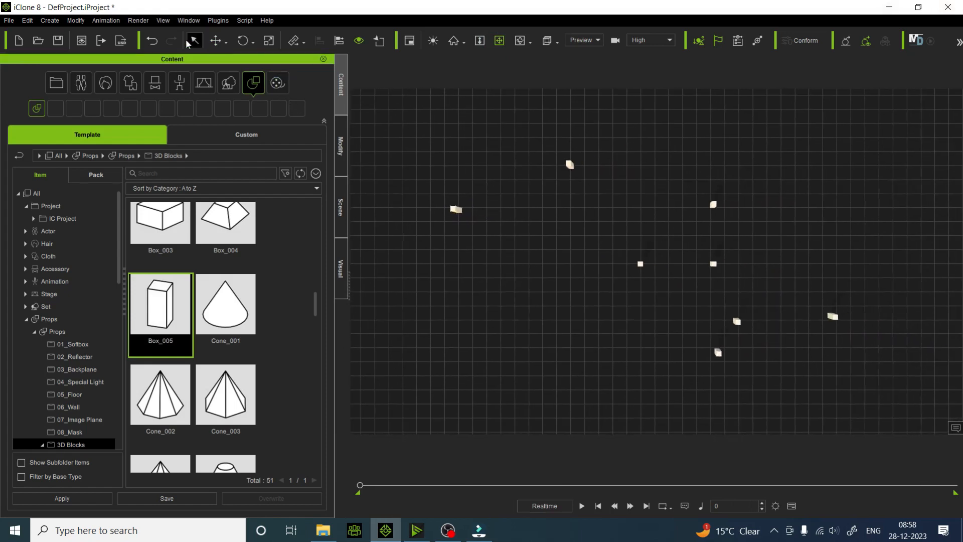
pyautogui.moveTo(372, 105); pyautogui.dragTo(927, 410)
# Step: Preview aligning the selected boxes on the X, Y and Z axes in turn, and leave Align Objects without applying
pyautogui.click(520, 36)
pyautogui.moveTo(583, 172); pyautogui.dragTo(658, 102)
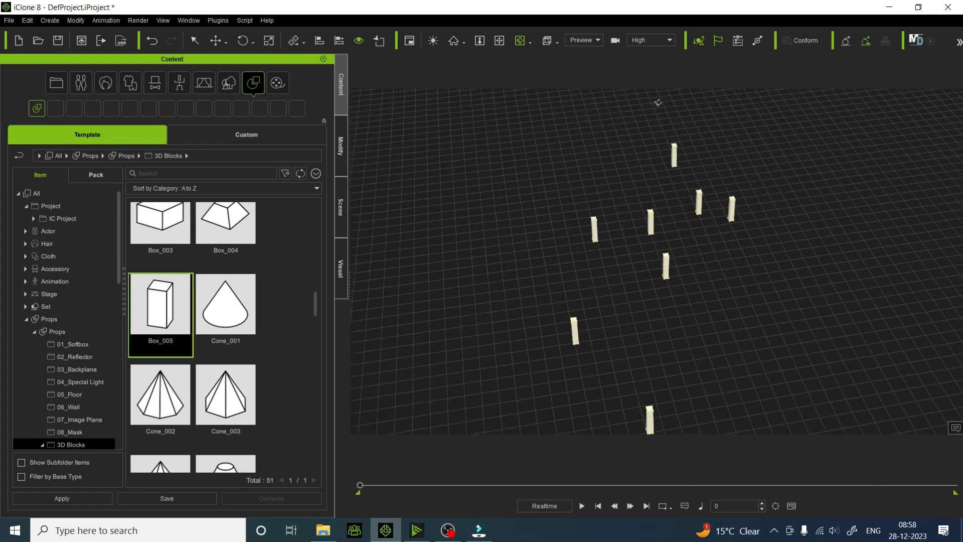
pyautogui.moveTo(625, 149); pyautogui.dragTo(812, 278)
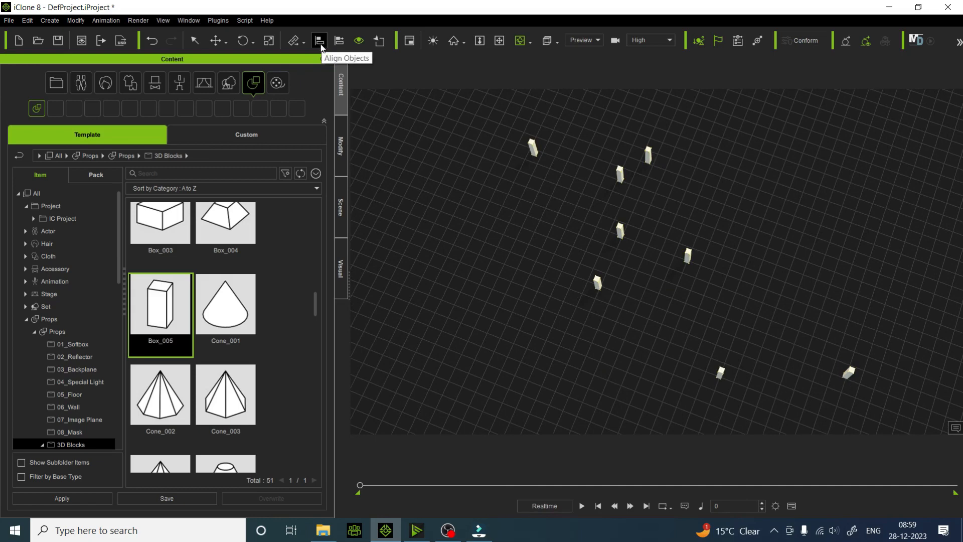
pyautogui.click(320, 43)
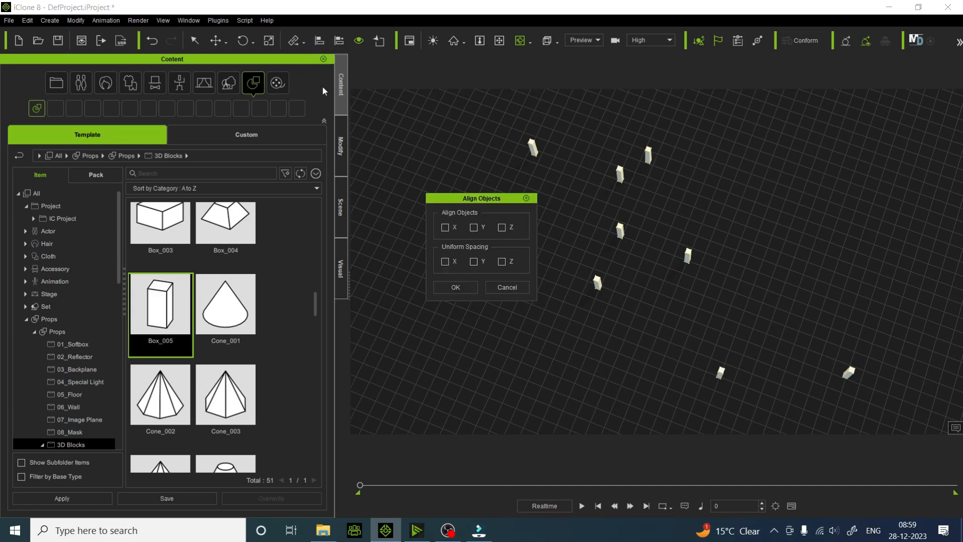
pyautogui.click(445, 227)
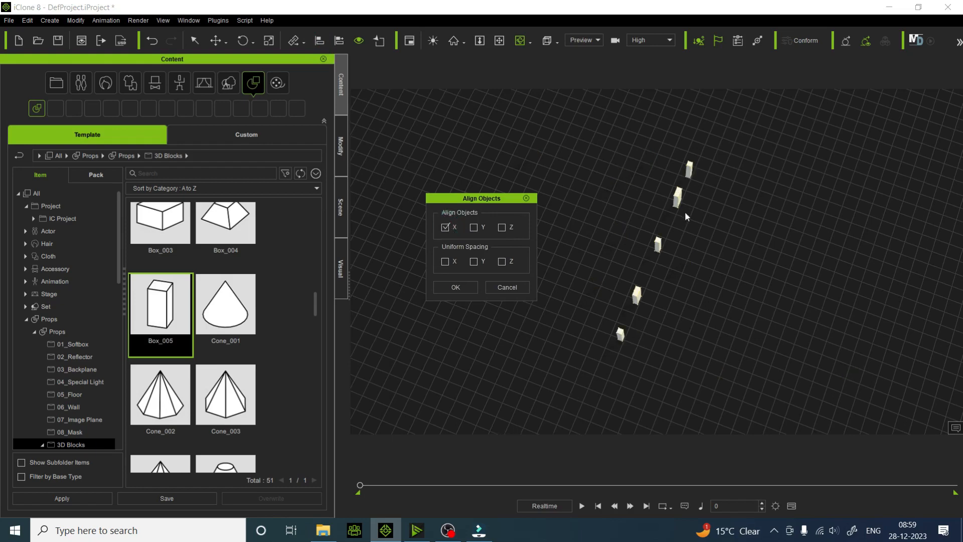
pyautogui.click(445, 227)
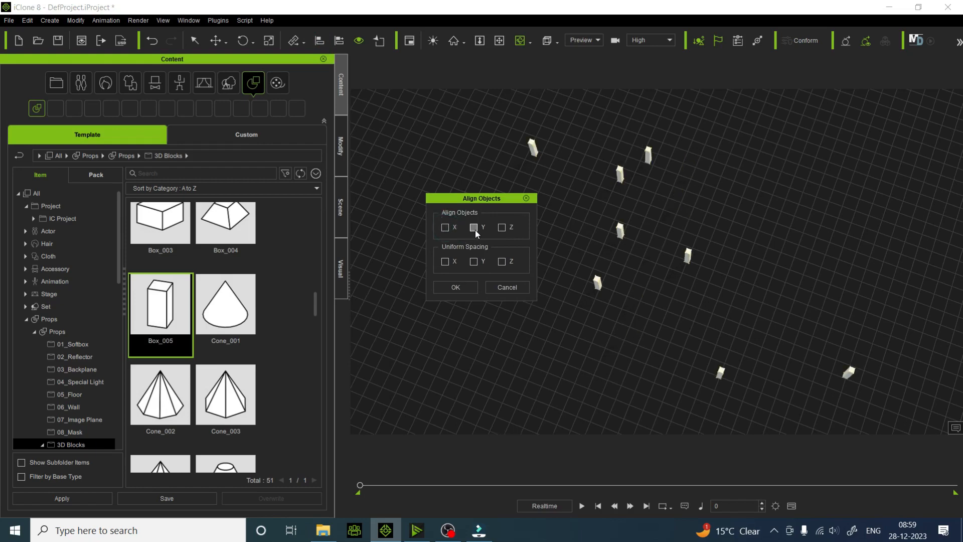
pyautogui.click(473, 229)
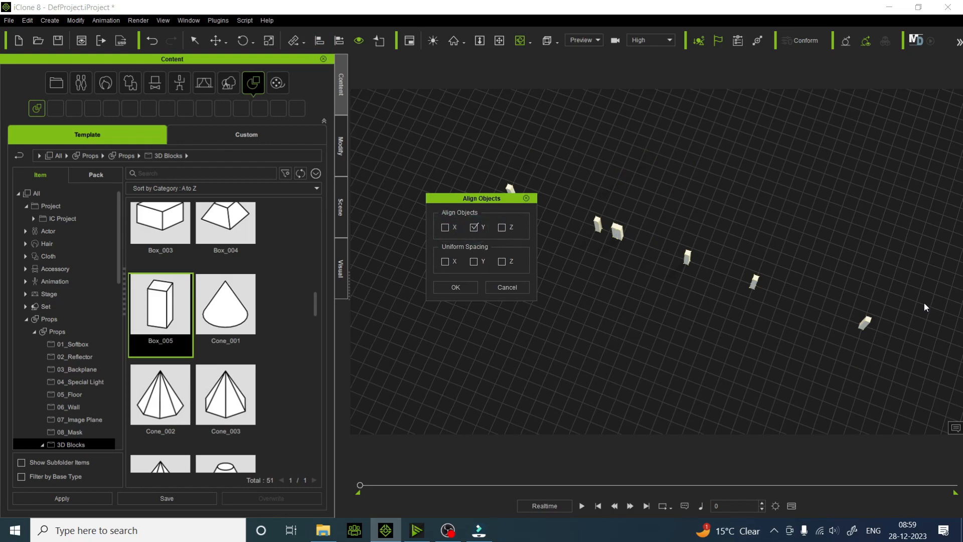
pyautogui.click(474, 229)
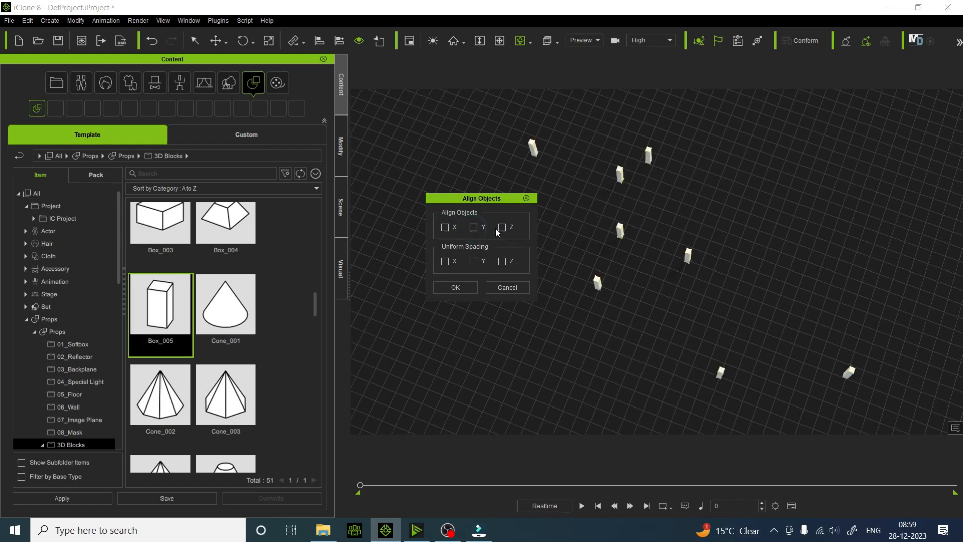
pyautogui.click(502, 229)
pyautogui.click(527, 199)
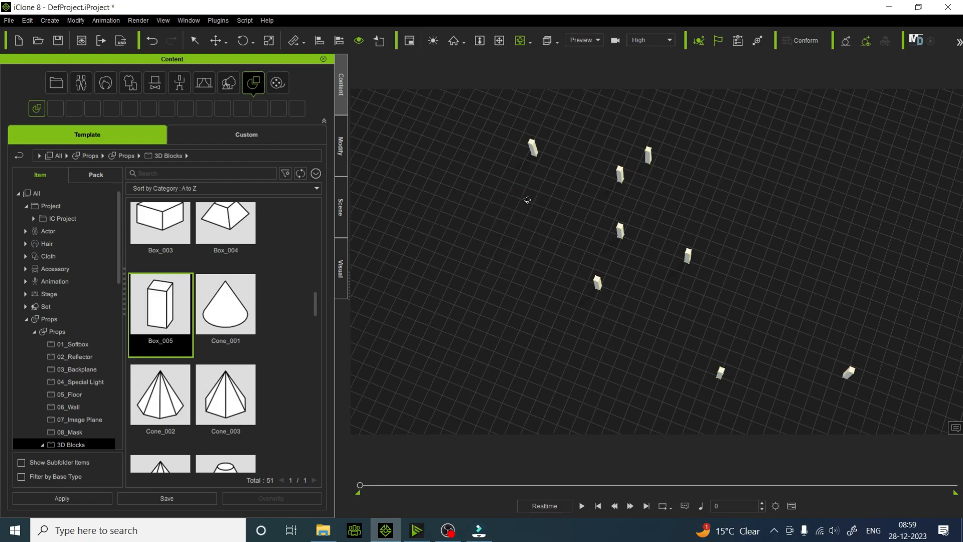
# Step: Raise Box_4 to a Z position of about 477 with the Move tool, and lift a second box on the far side of the group
pyautogui.moveTo(646, 290); pyautogui.dragTo(738, 210)
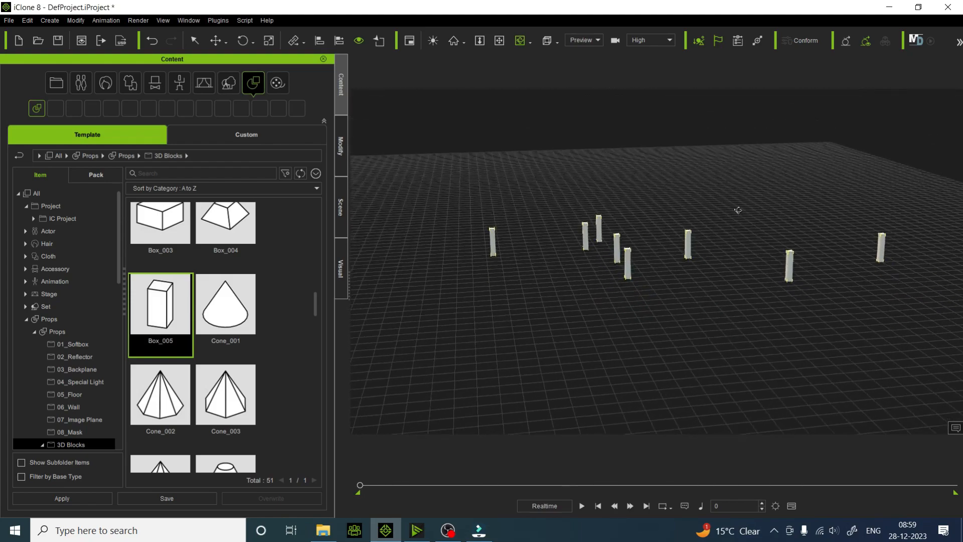
pyautogui.click(199, 44)
pyautogui.click(491, 235)
pyautogui.click(216, 41)
pyautogui.moveTo(490, 195); pyautogui.dragTo(486, 129)
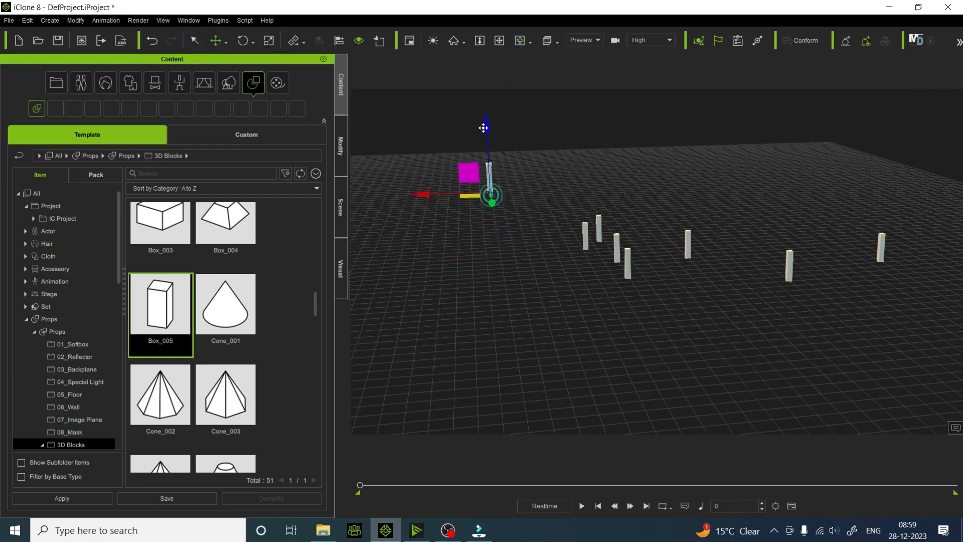
pyautogui.click(789, 272)
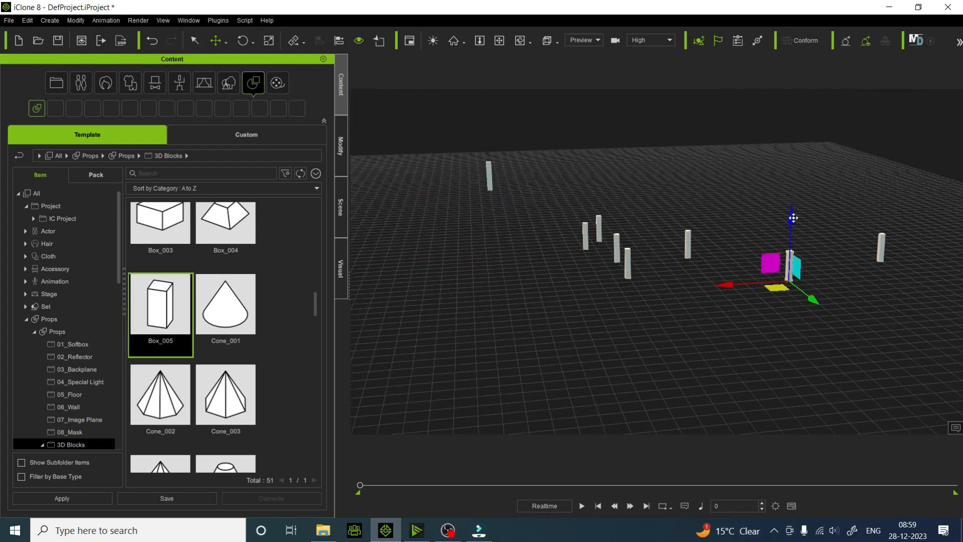
pyautogui.moveTo(794, 217); pyautogui.dragTo(795, 155)
# Step: Lower the Box_005 prop below the ground to a Z position of about -792, and check its transform values against Box_4's
pyautogui.click(687, 244)
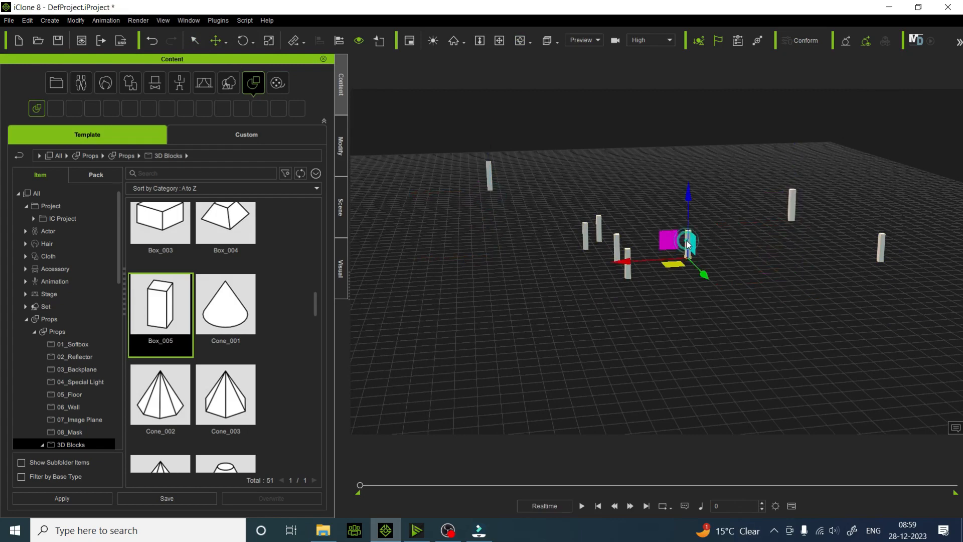
pyautogui.moveTo(688, 203); pyautogui.dragTo(677, 330)
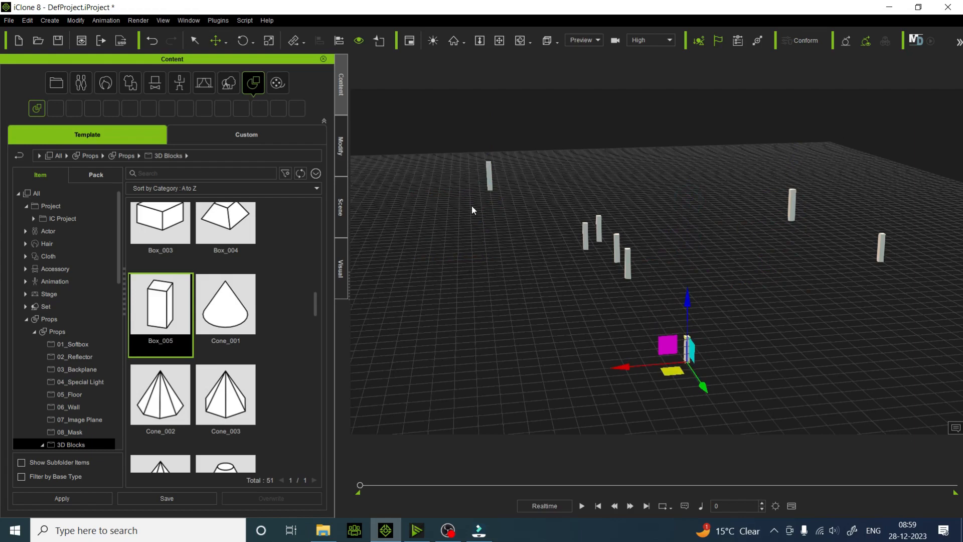
pyautogui.click(344, 143)
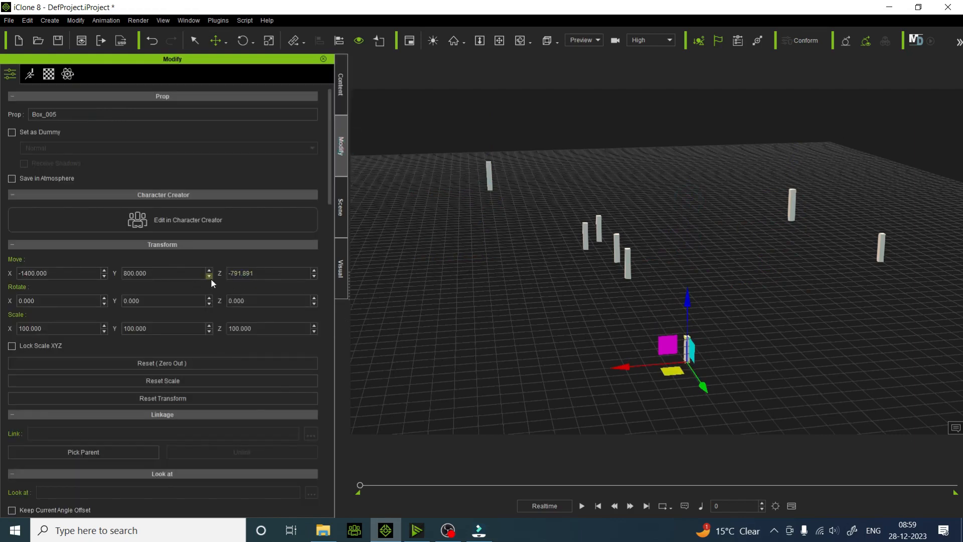
pyautogui.click(489, 173)
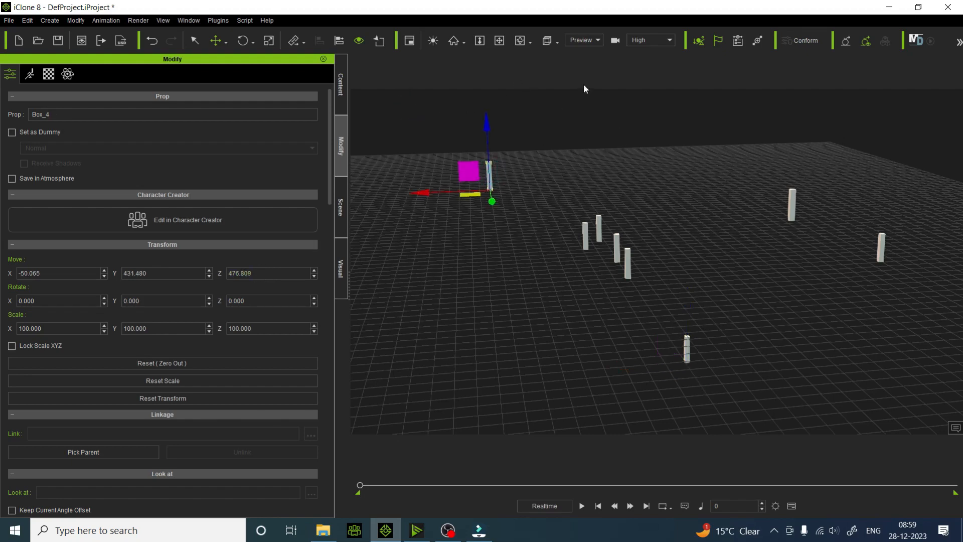
# Step: Switch to the top view, select all eight boxes at their differing heights together, and return to an angled view
pyautogui.click(531, 43)
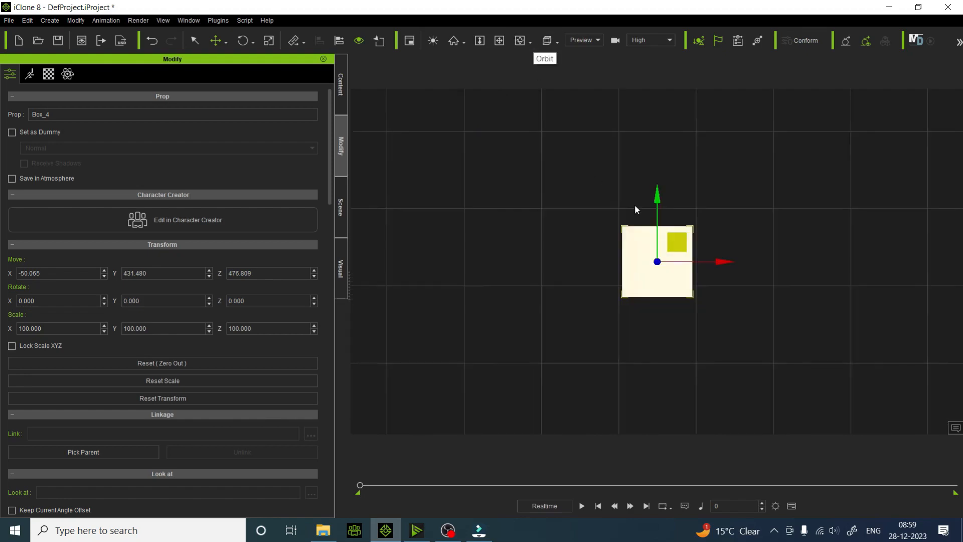
pyautogui.scroll(-10, 680, 222)
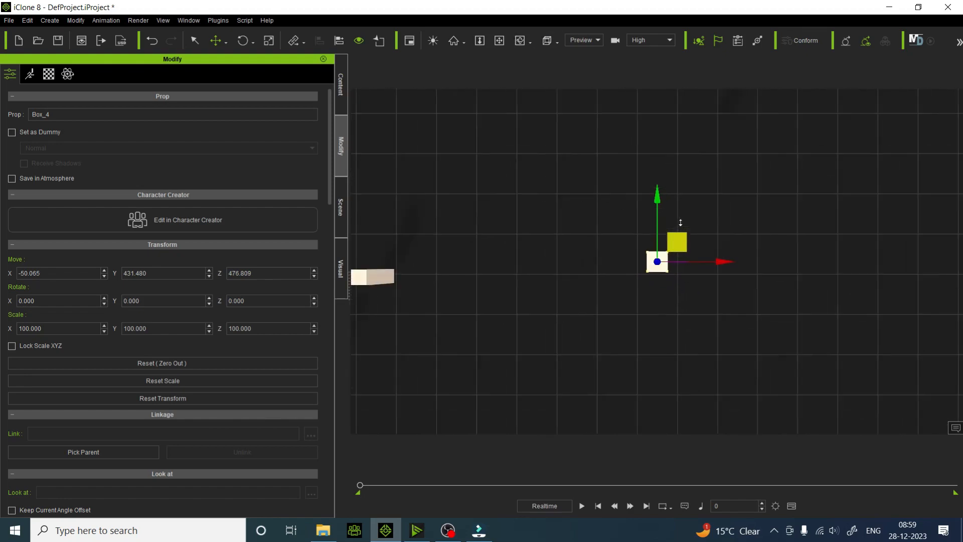
pyautogui.scroll(-8, 681, 222)
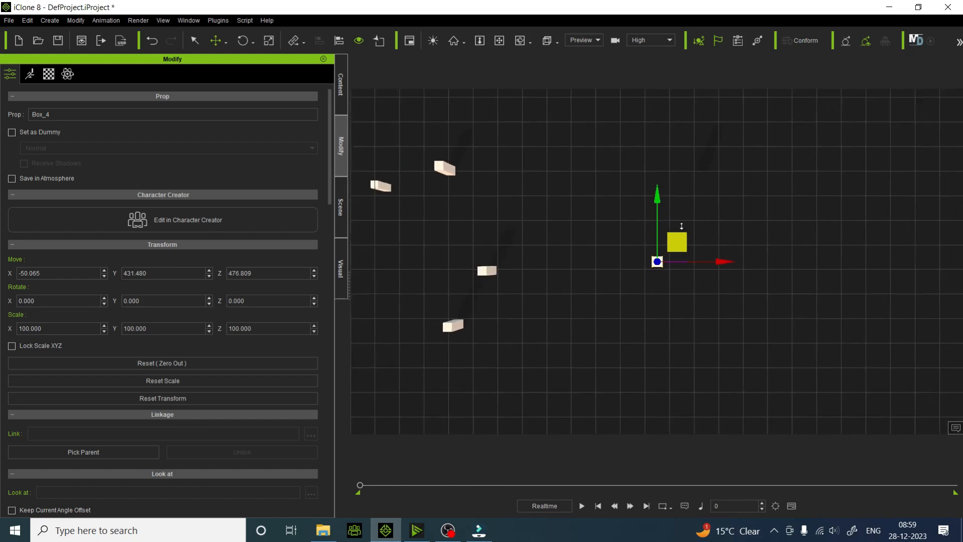
pyautogui.scroll(-8, 681, 229)
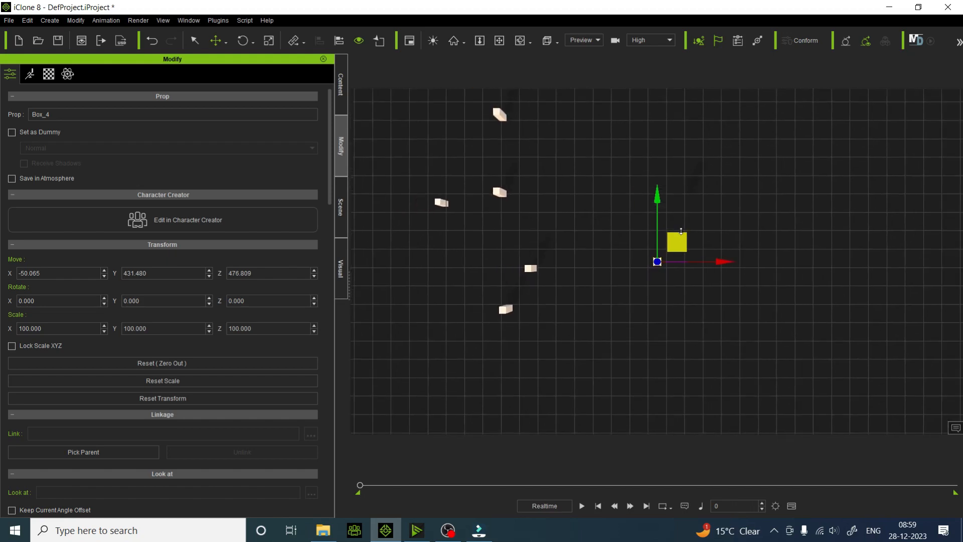
pyautogui.scroll(-8, 681, 231)
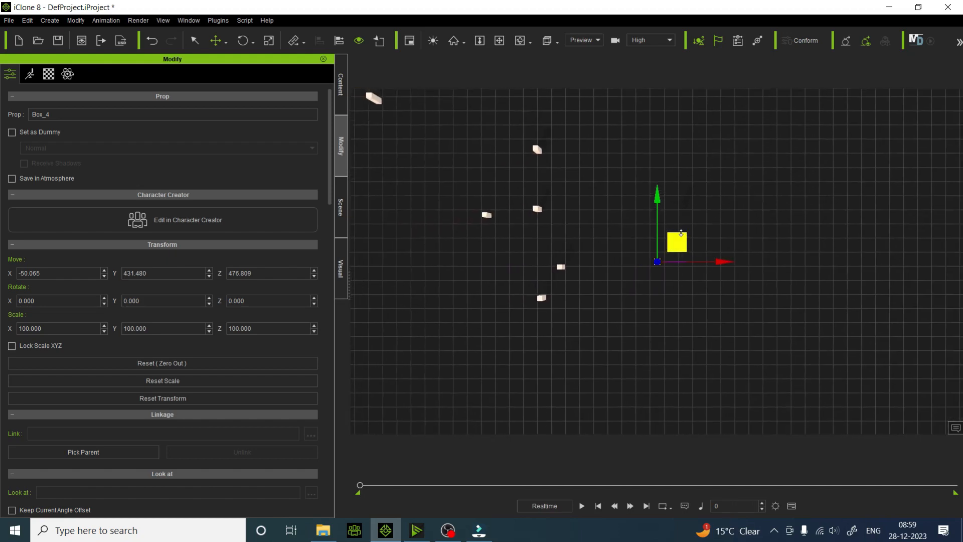
pyautogui.scroll(-8, 681, 232)
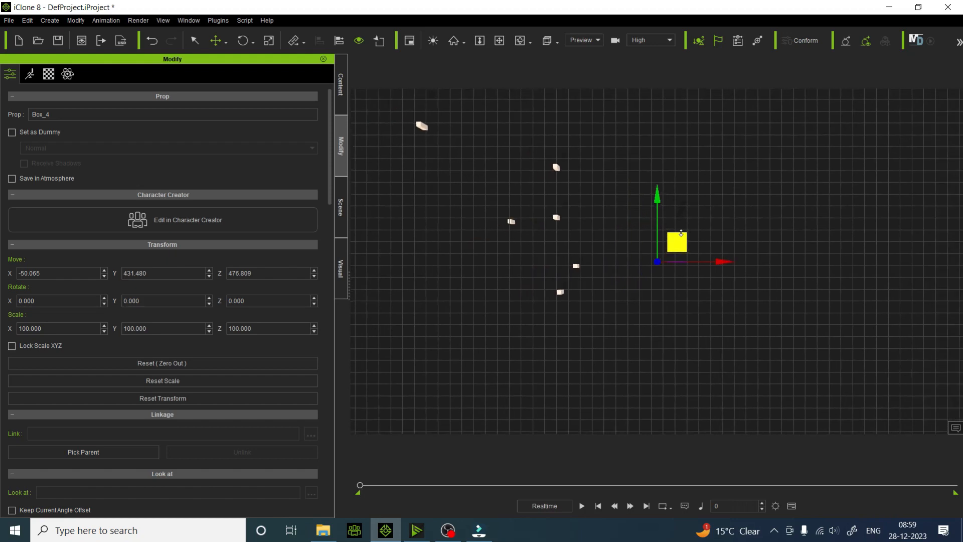
pyautogui.scroll(-8, 681, 233)
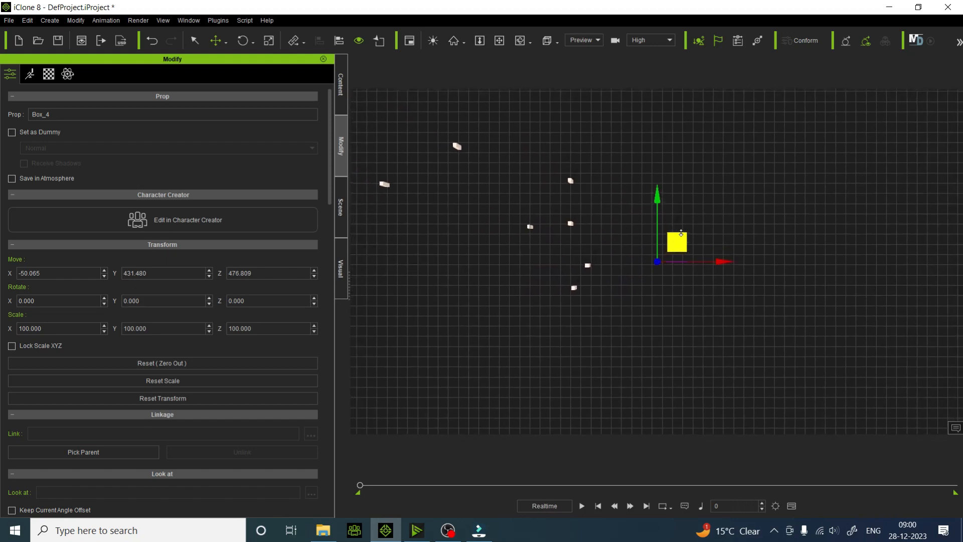
pyautogui.click(499, 40)
pyautogui.moveTo(509, 151); pyautogui.dragTo(612, 256)
pyautogui.click(195, 40)
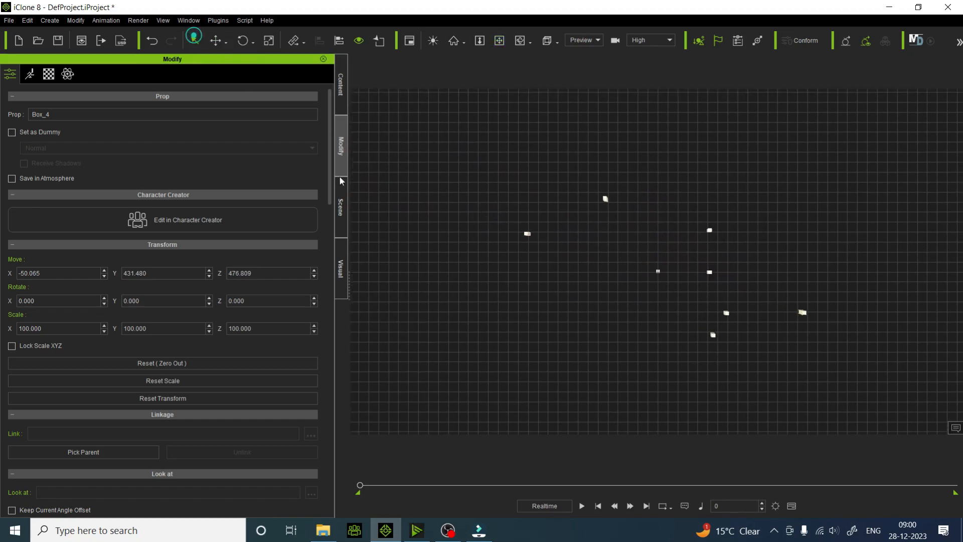
pyautogui.moveTo(406, 123); pyautogui.dragTo(884, 395)
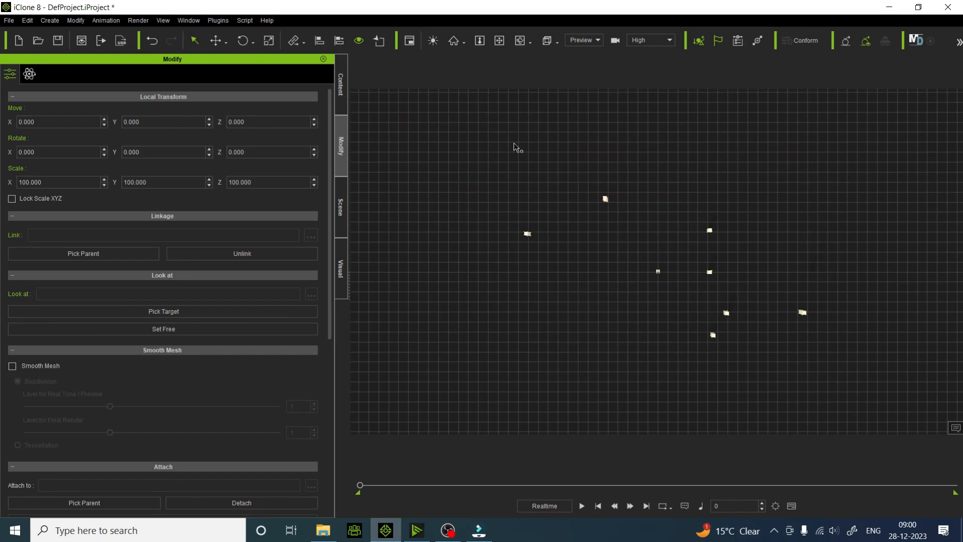
pyautogui.click(520, 40)
pyautogui.moveTo(669, 334); pyautogui.dragTo(669, 262)
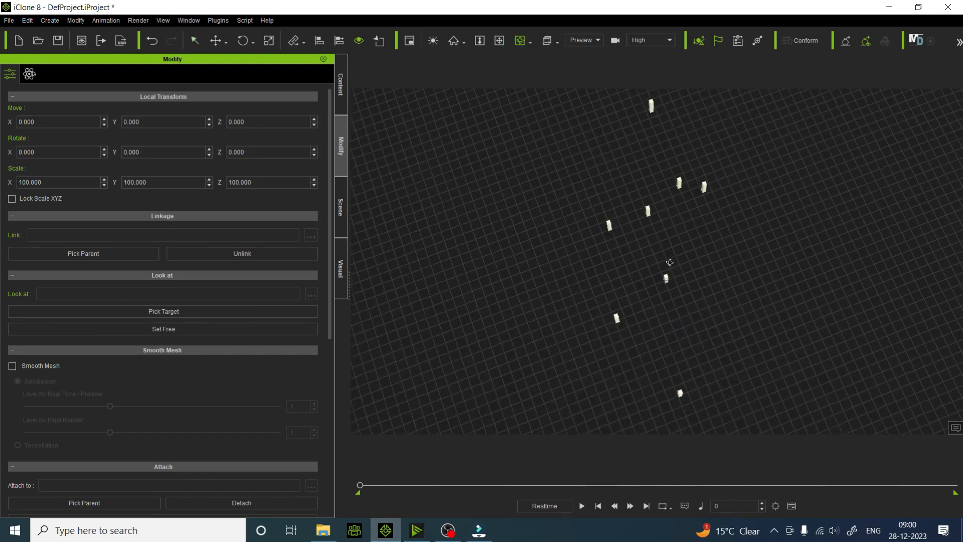